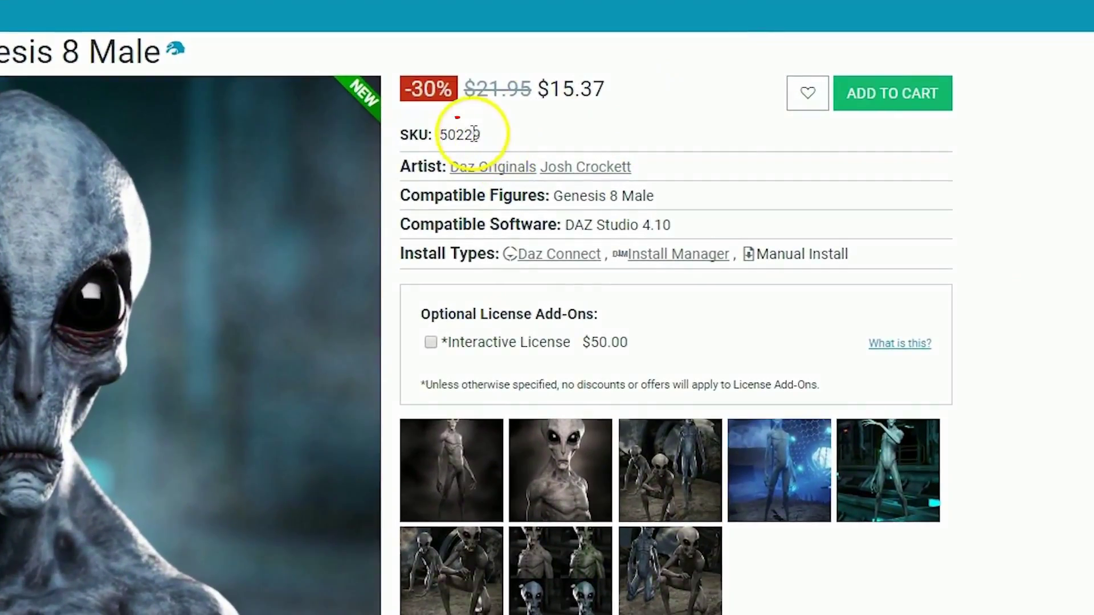
Take the SKU from the Greylien product page and filter the DAZ Install Manager packages by "SKU:: 50229"
double_click(473, 136)
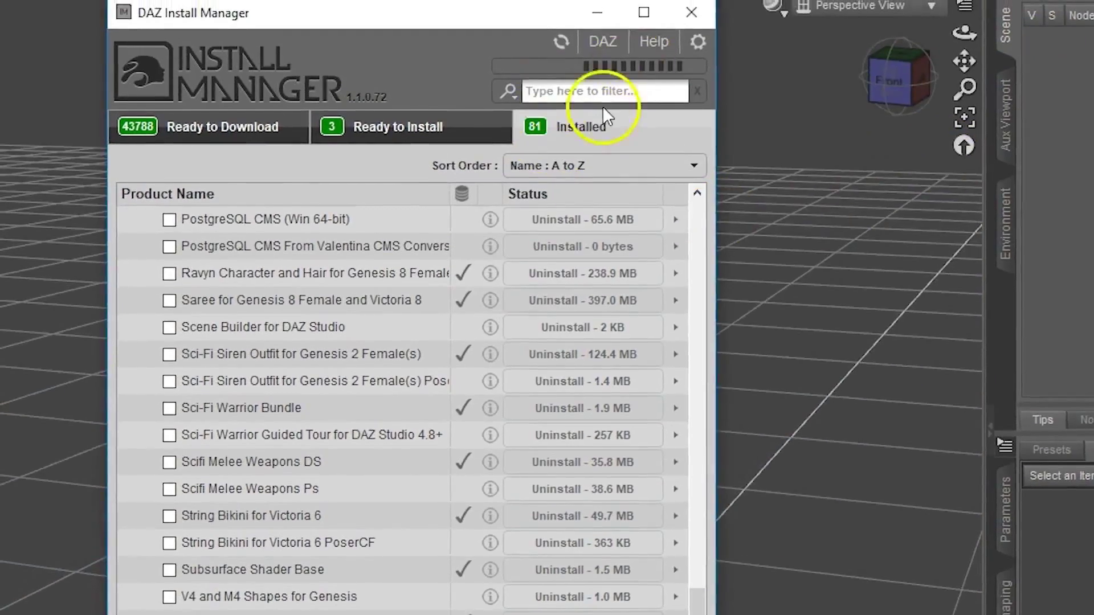
click(603, 94)
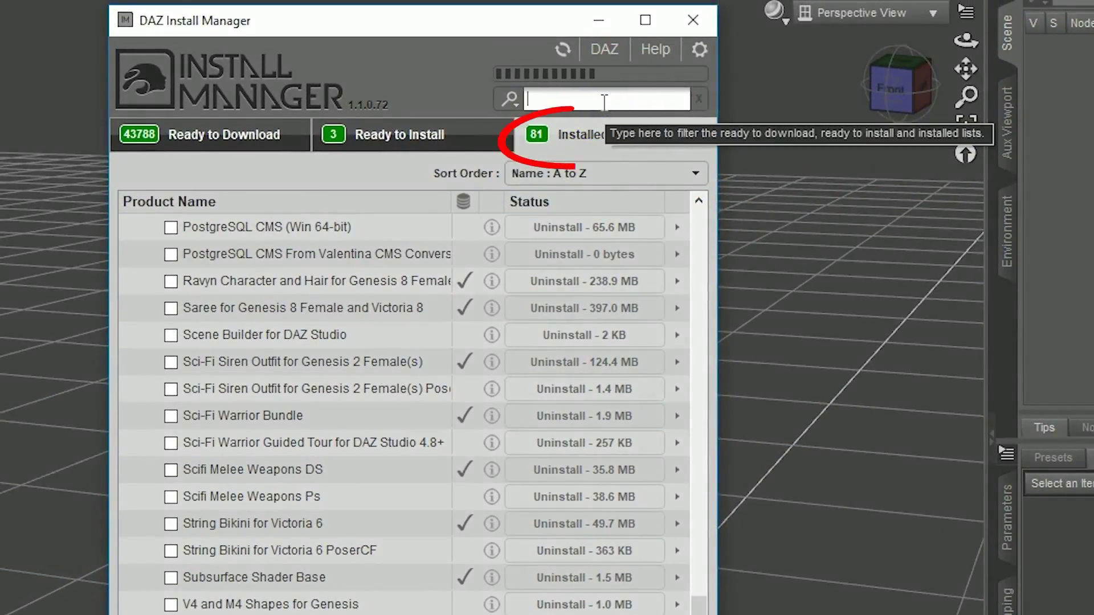
text(SKU)
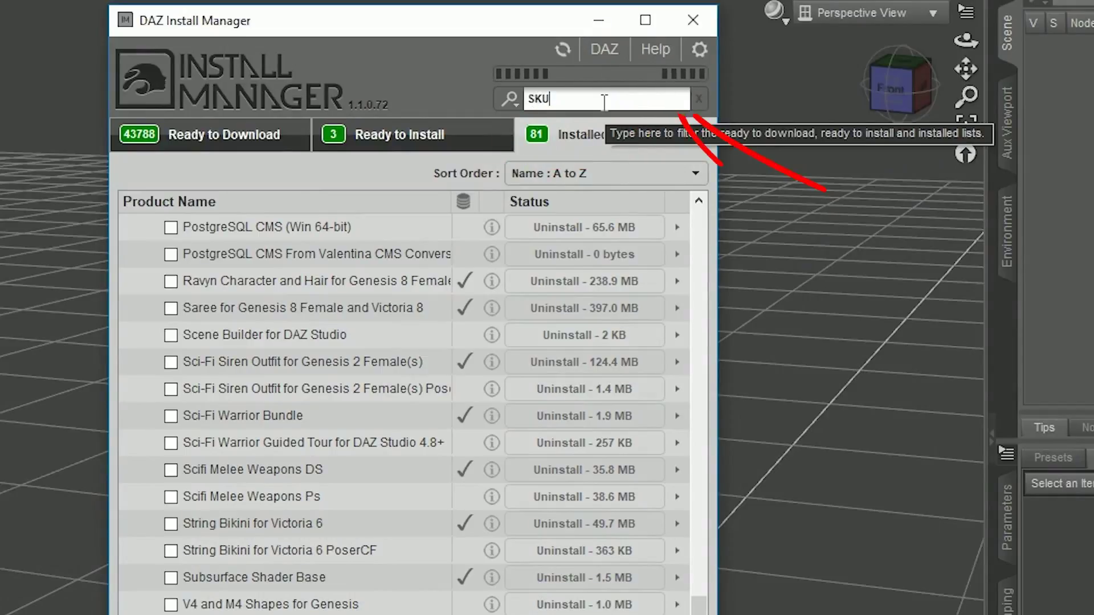
text(:: 50229)
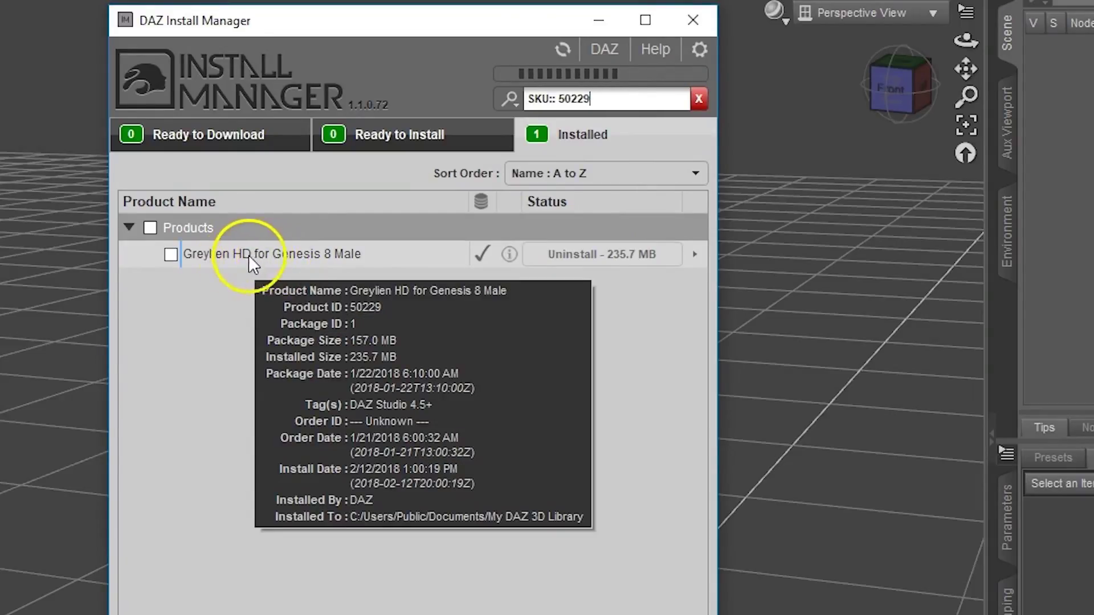
Show the installed files of Greylien HD for Genesis 8 Male and enlarge the listing to read the full paths
click(285, 251)
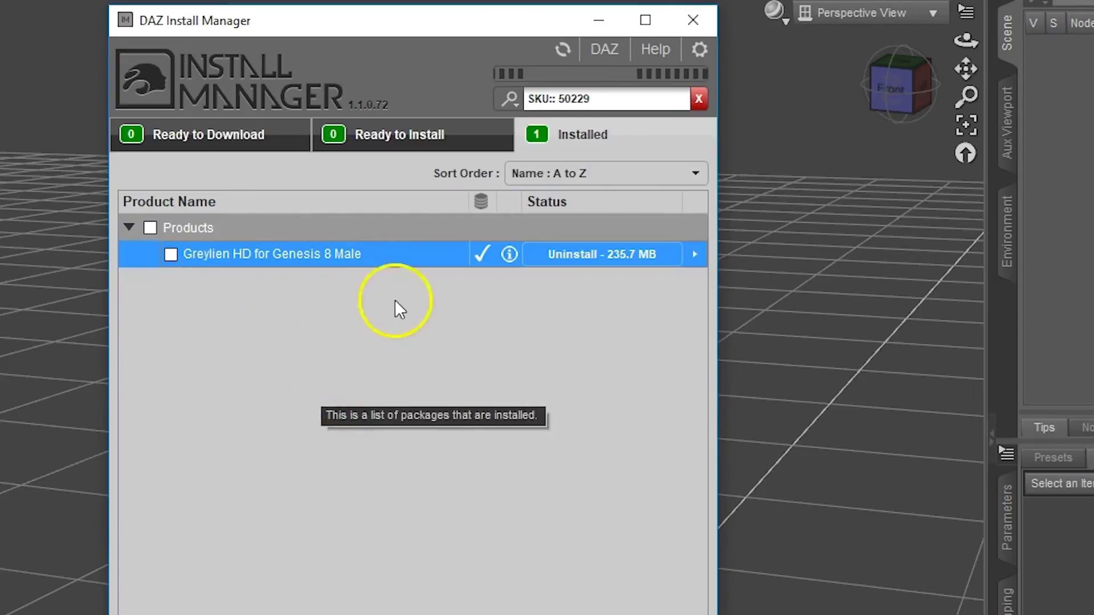
right_click(420, 254)
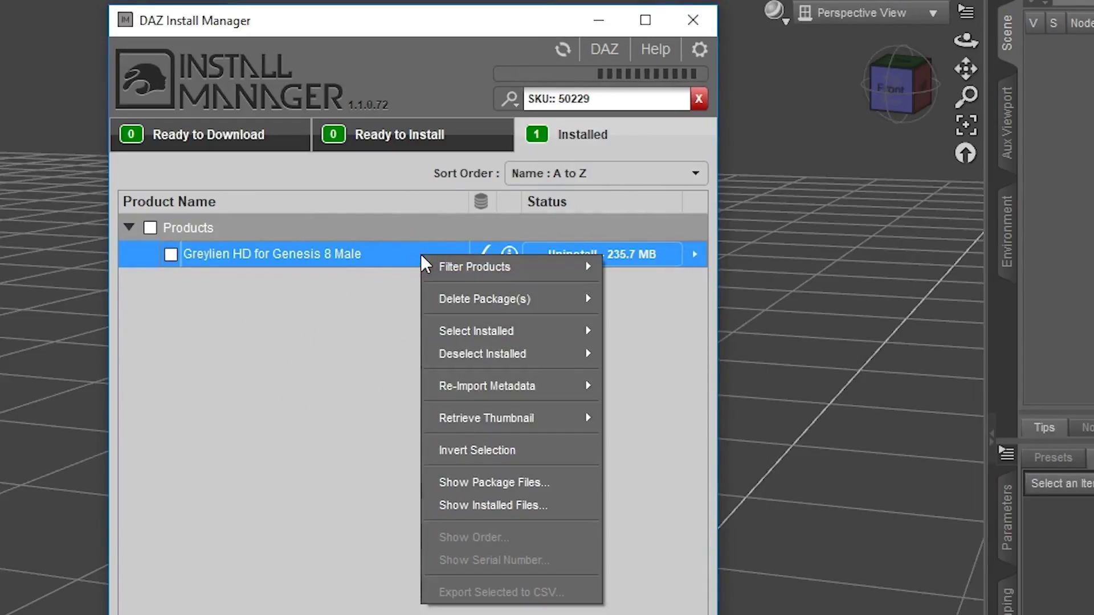
click(568, 497)
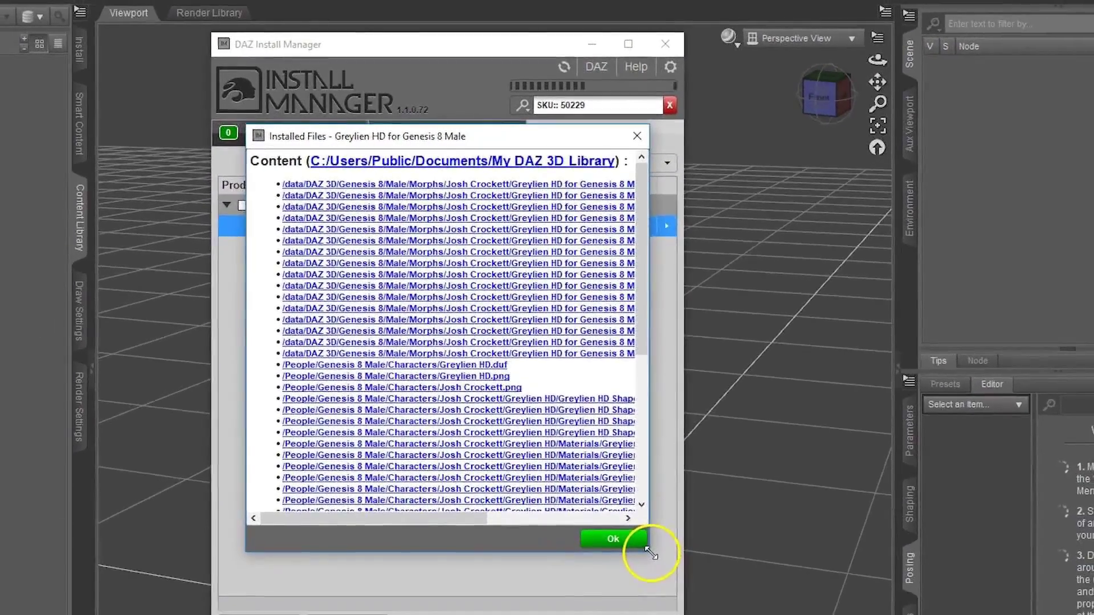
drag(651, 554, 889, 614)
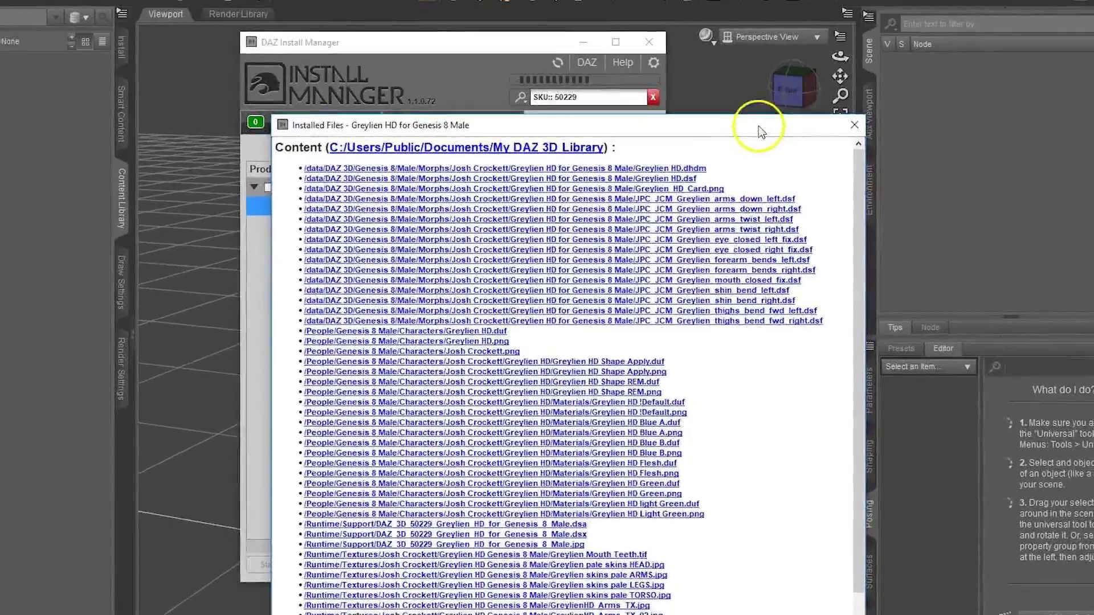
drag(763, 125, 654, 32)
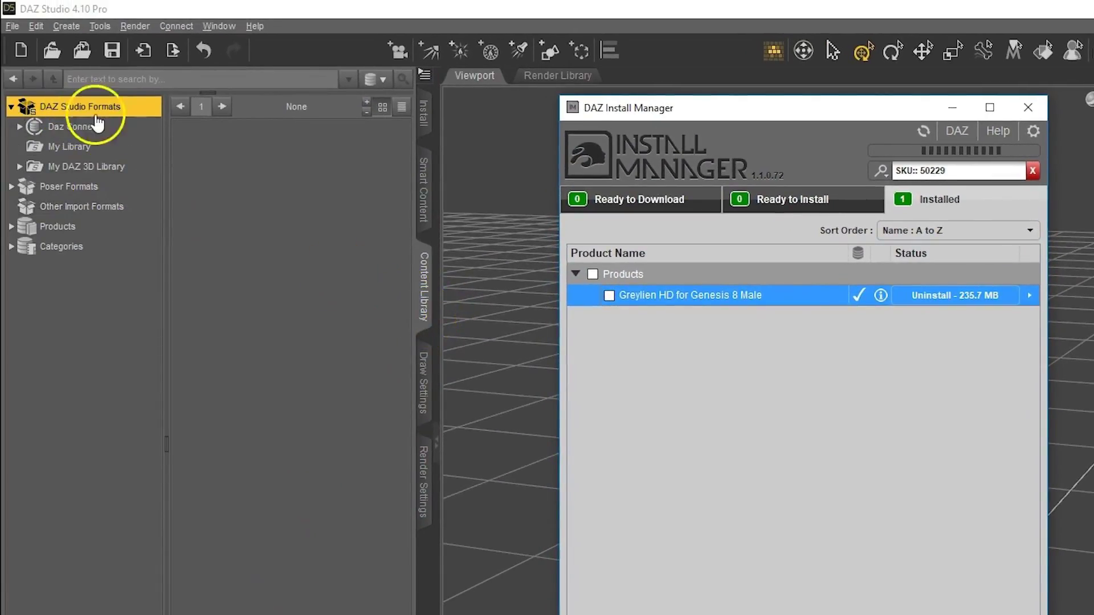
In DAZ Studio's content library, browse My DAZ 3D Library to People > Genesis 8 Male > Characters and expand that folder
click(136, 166)
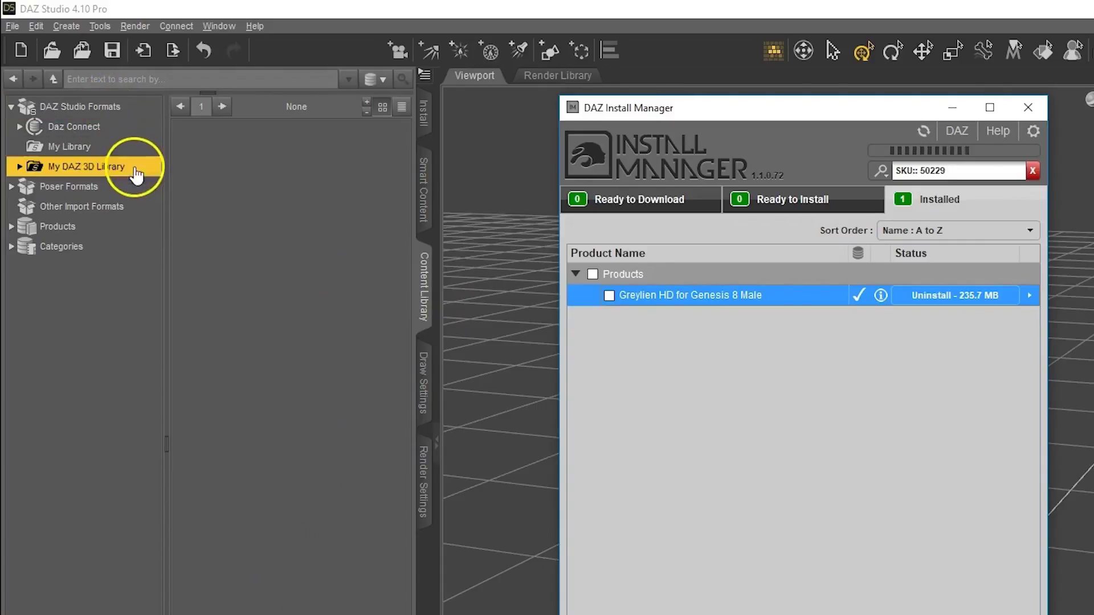
click(20, 166)
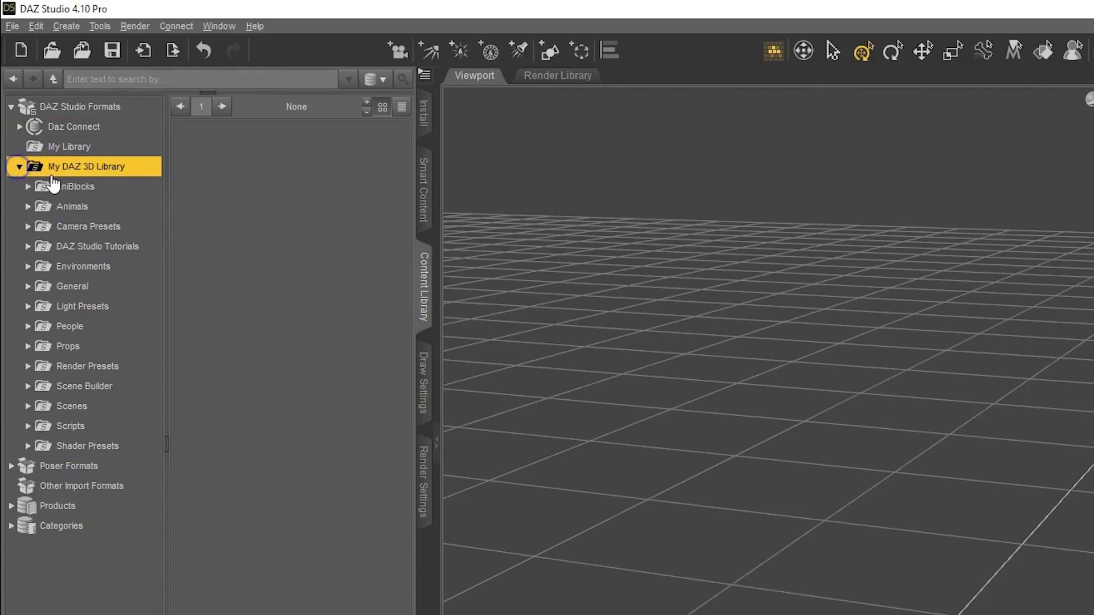
click(127, 326)
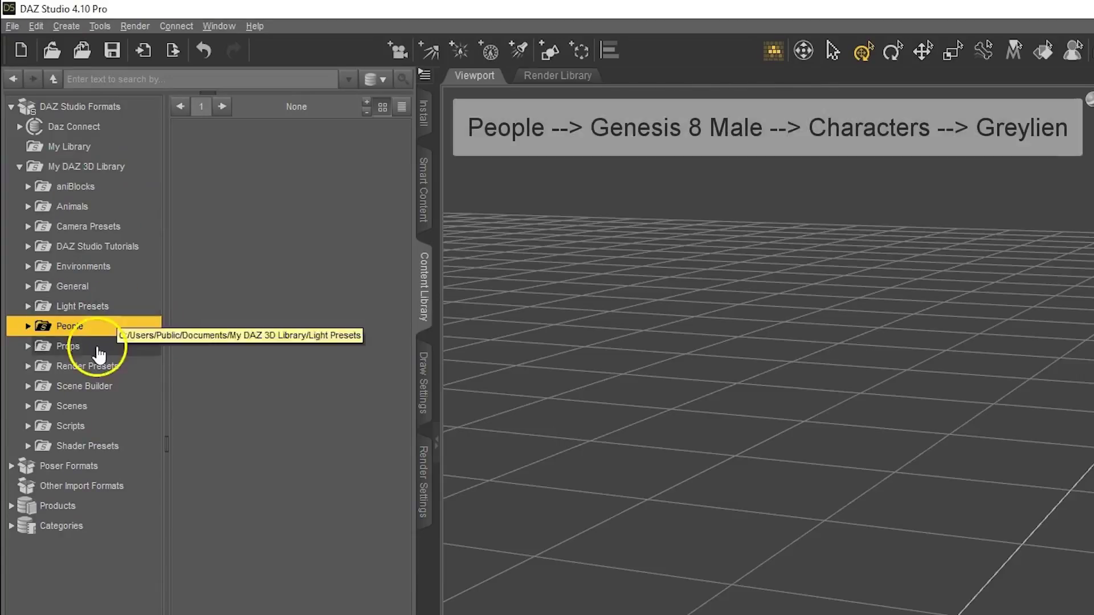
click(28, 327)
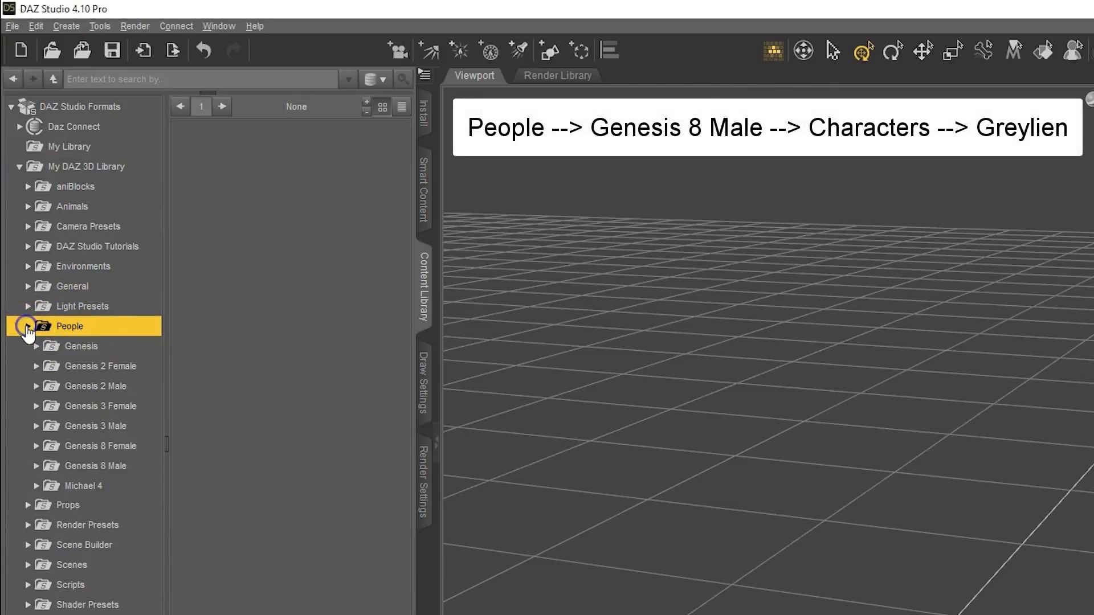
click(111, 468)
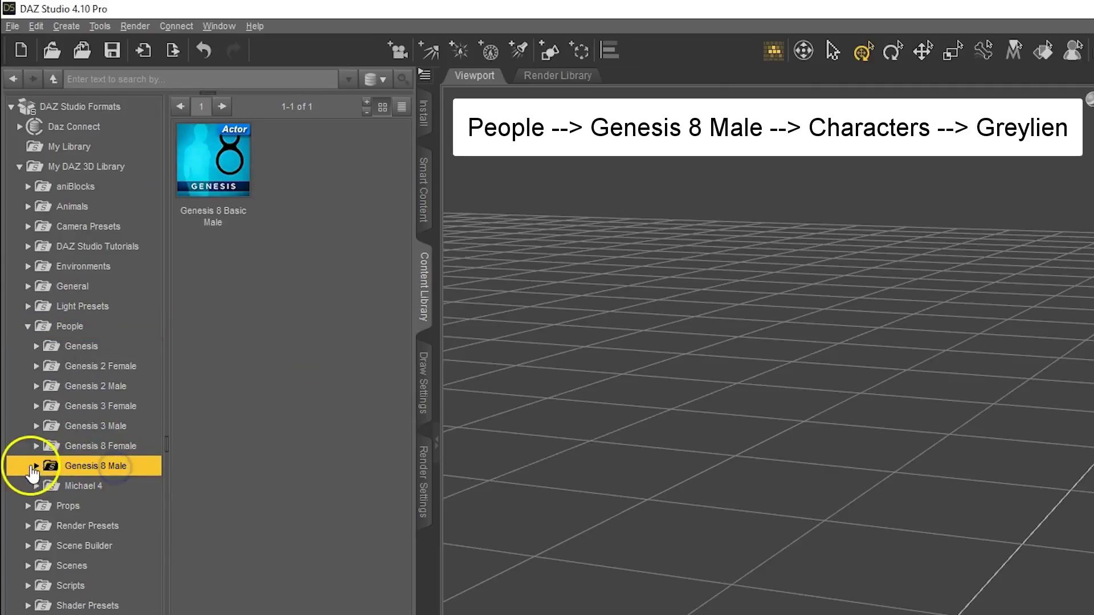
click(36, 466)
click(111, 506)
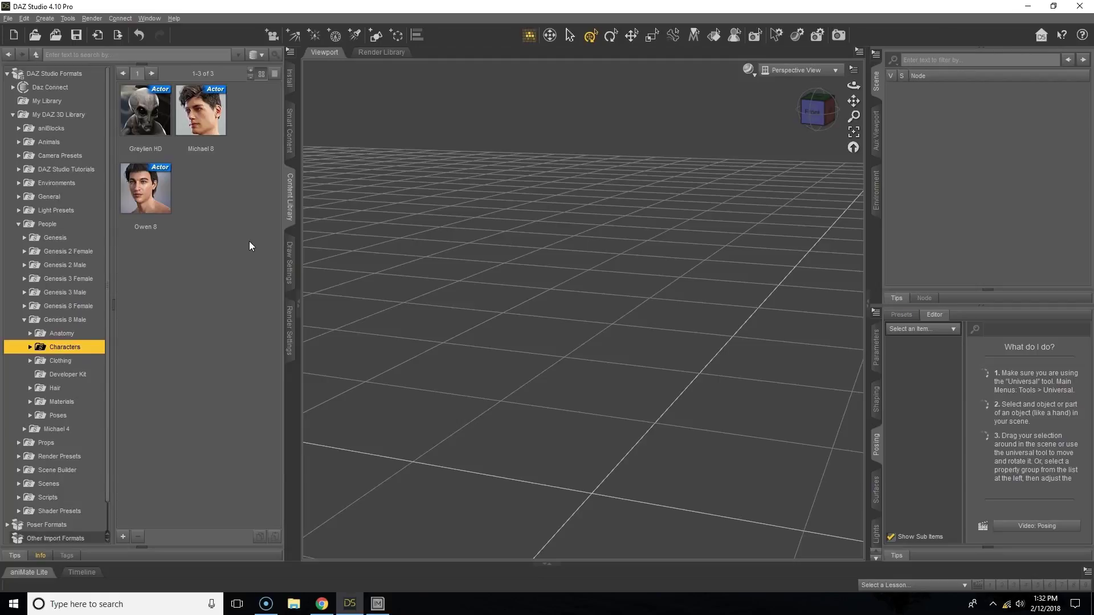
click(30, 347)
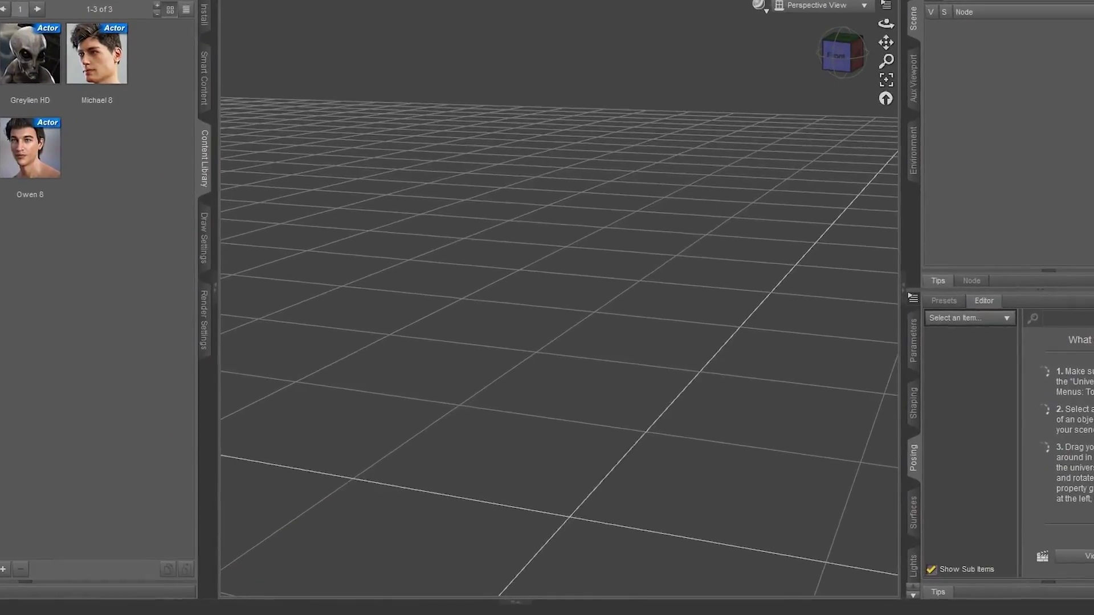
Return to DAZ Install Manager and review the installed file paths of Greylien HD for Genesis 8 Male, then close the list
click(377, 603)
right_click(479, 144)
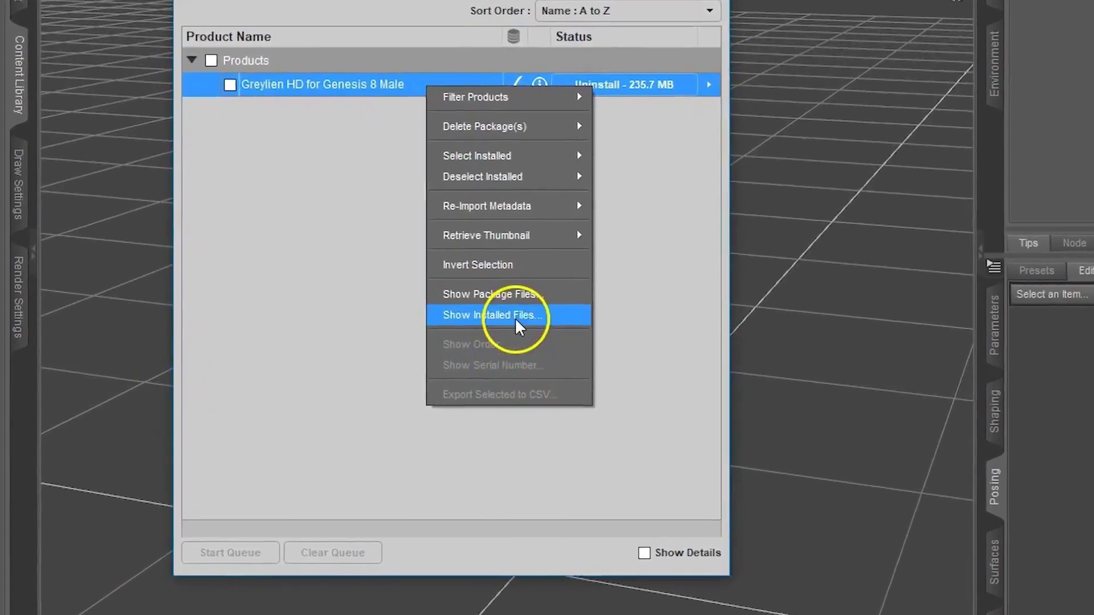
click(538, 329)
drag(688, 474, 1059, 614)
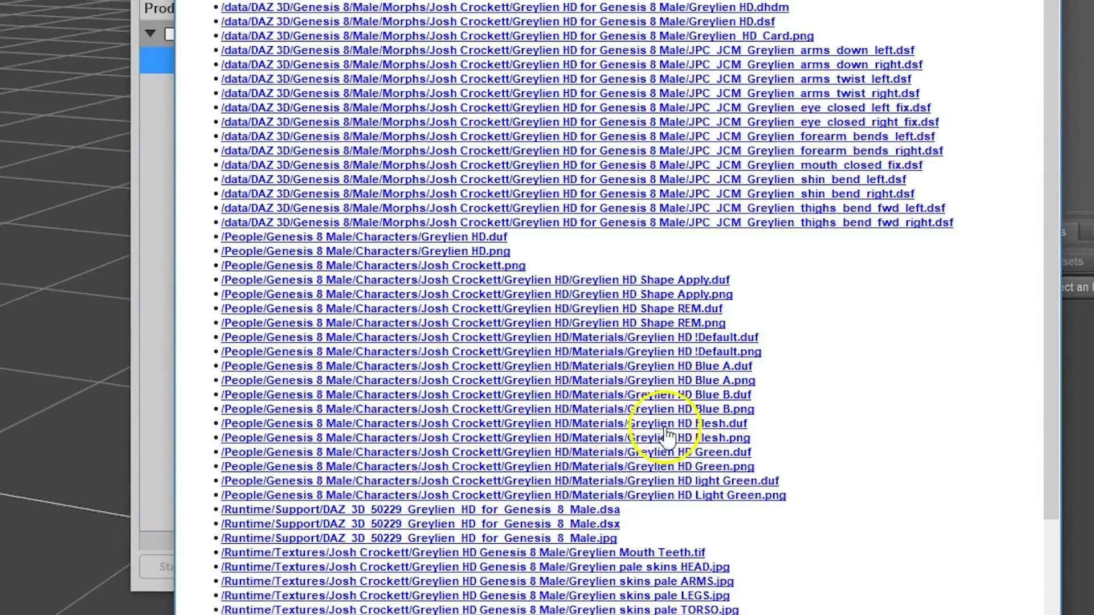
click(957, 1)
click(849, 203)
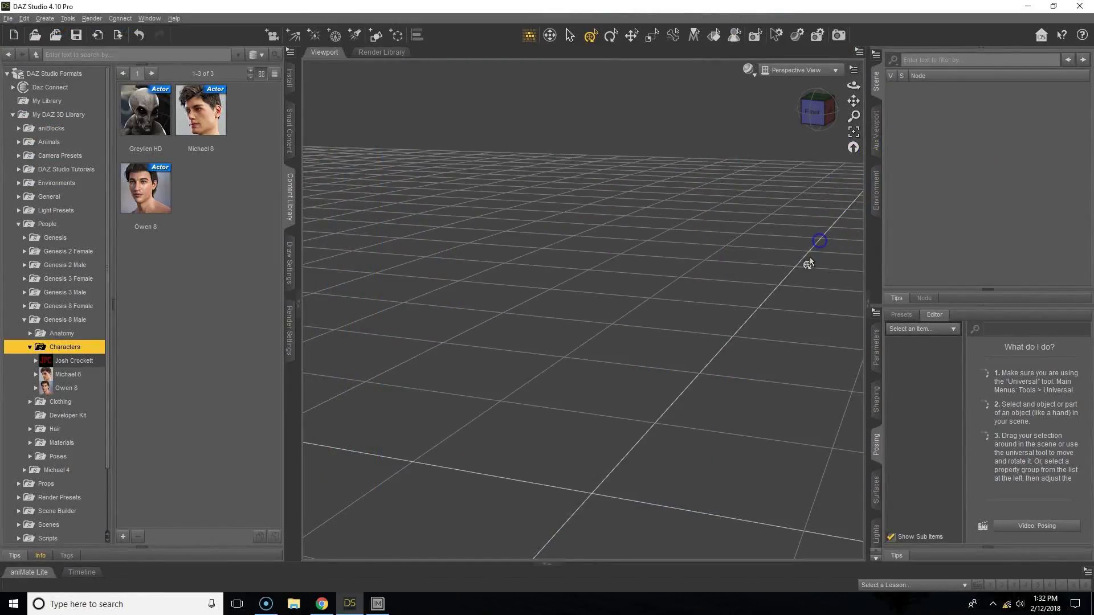
Under Characters, expand the artist's folder and Greylien HD, and show the contents of its Materials folder
click(63, 361)
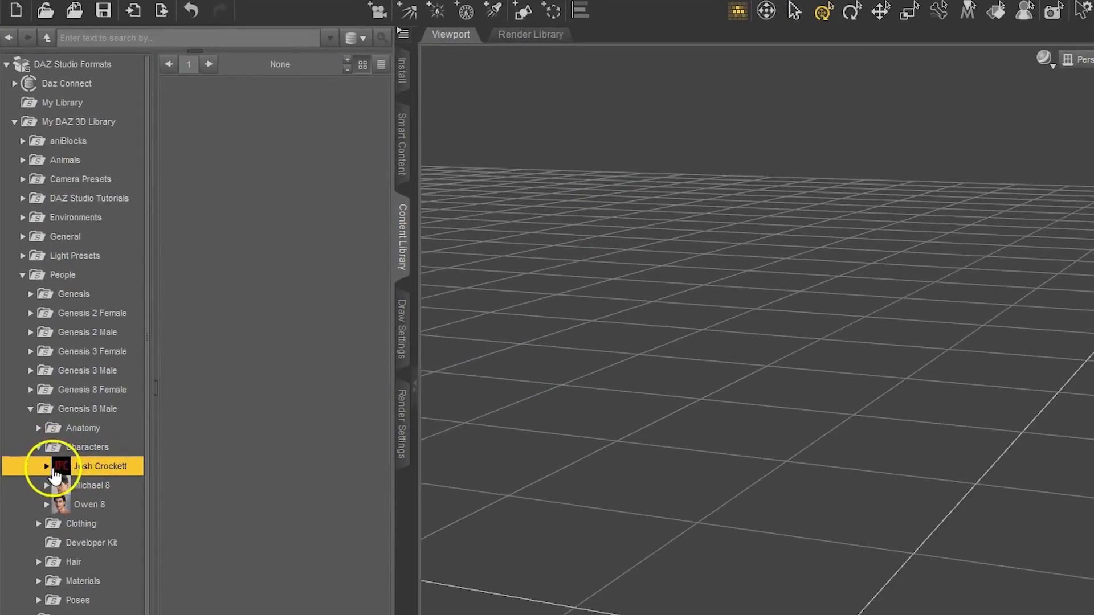
click(42, 419)
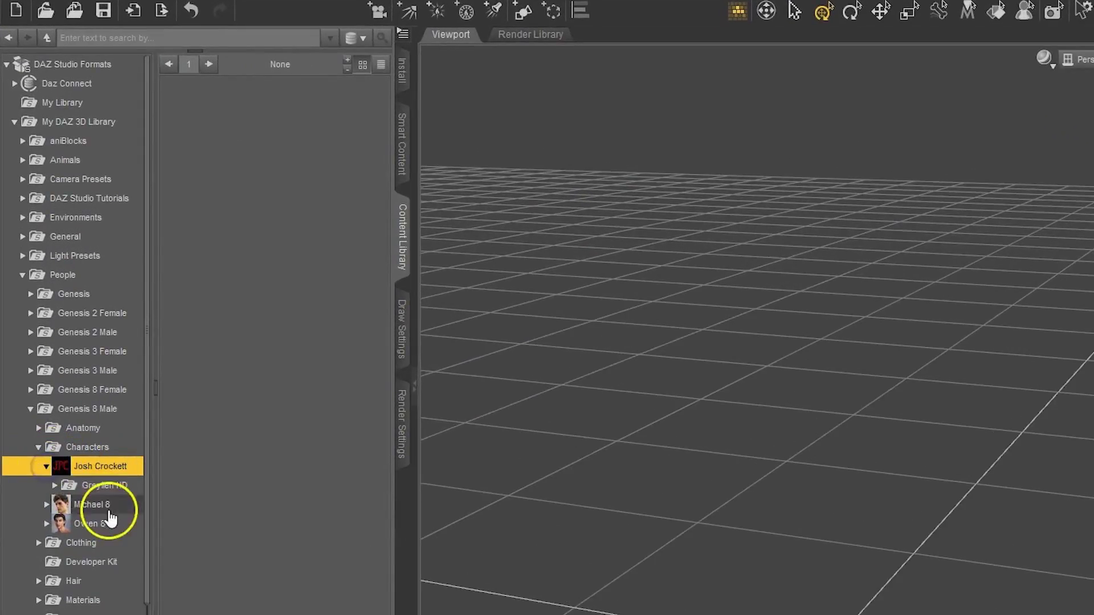
click(100, 485)
click(55, 486)
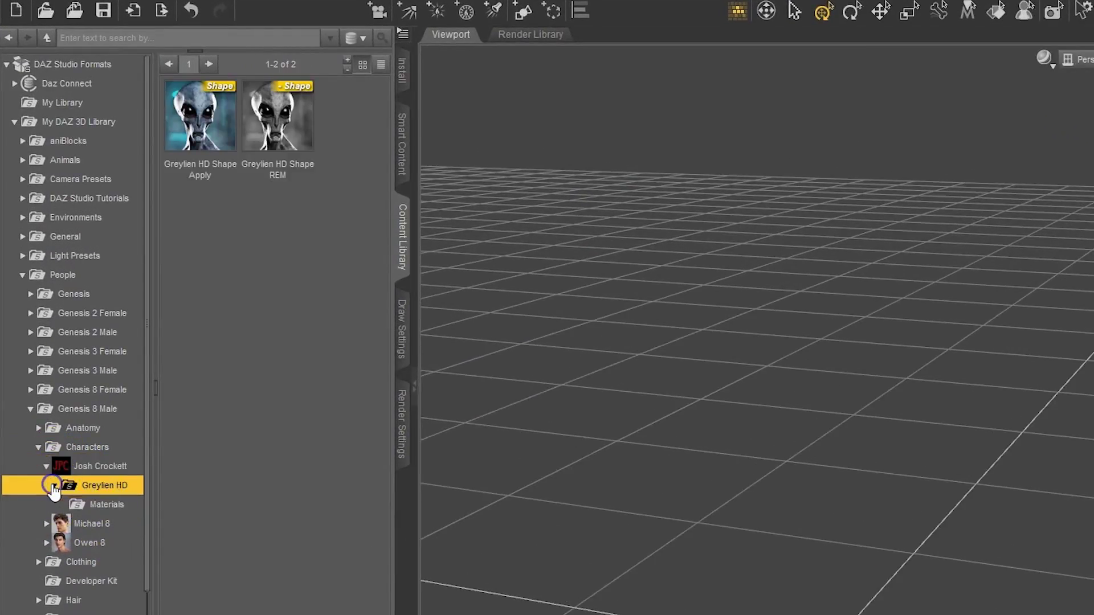
click(106, 504)
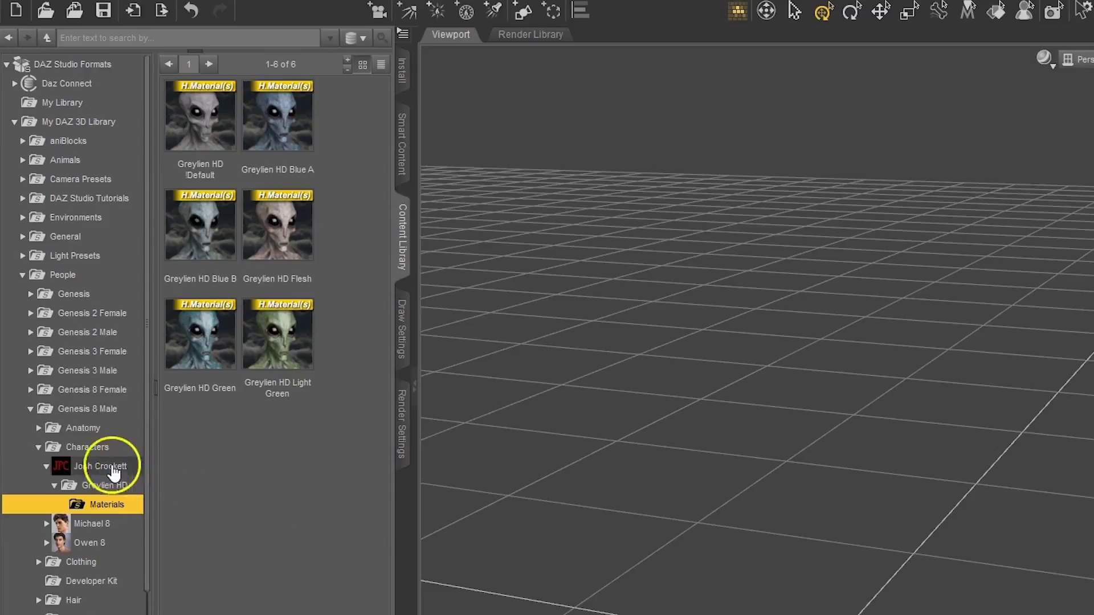
Go back to the Characters folder and bring up the Show Asset in options for the Greylien HD actor
click(103, 447)
right_click(220, 139)
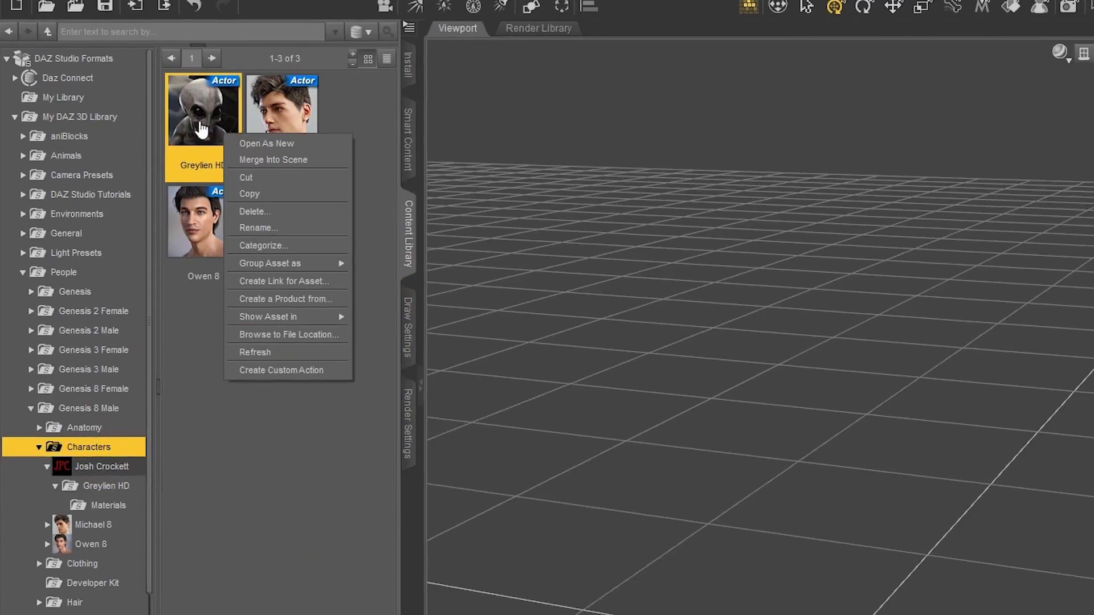
mouse_move(304, 317)
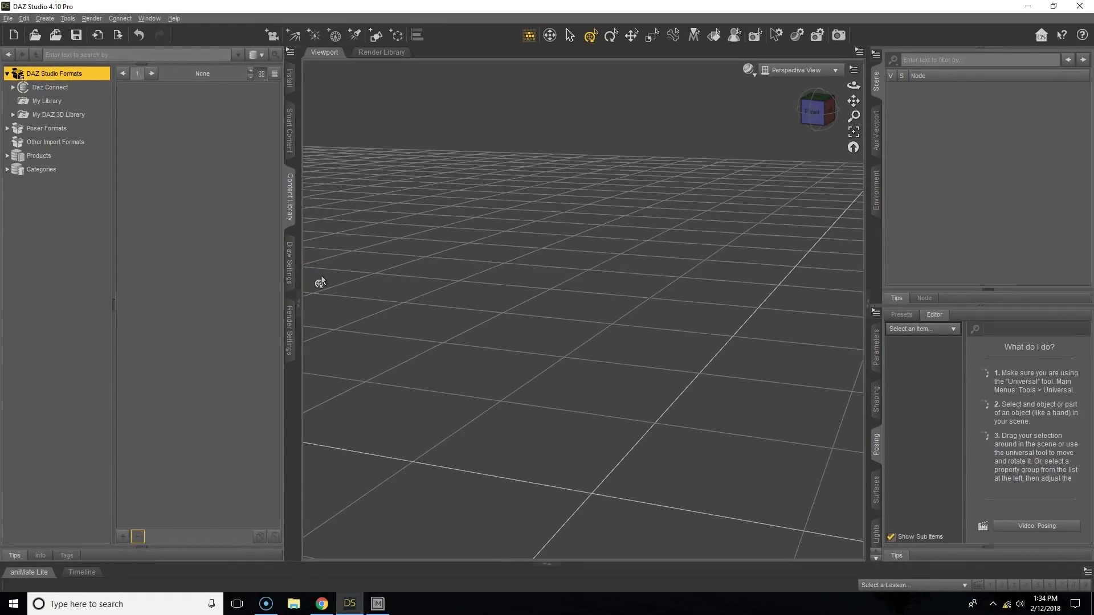
Browse the content library's Products list under G and show the contents of the Greylien HD product
click(294, 223)
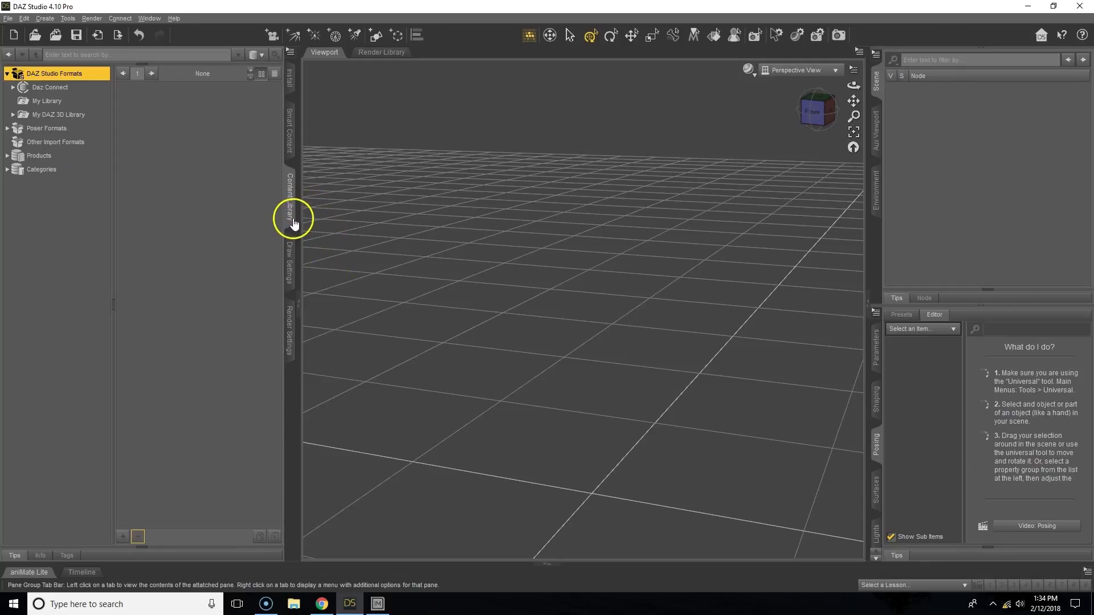
click(98, 137)
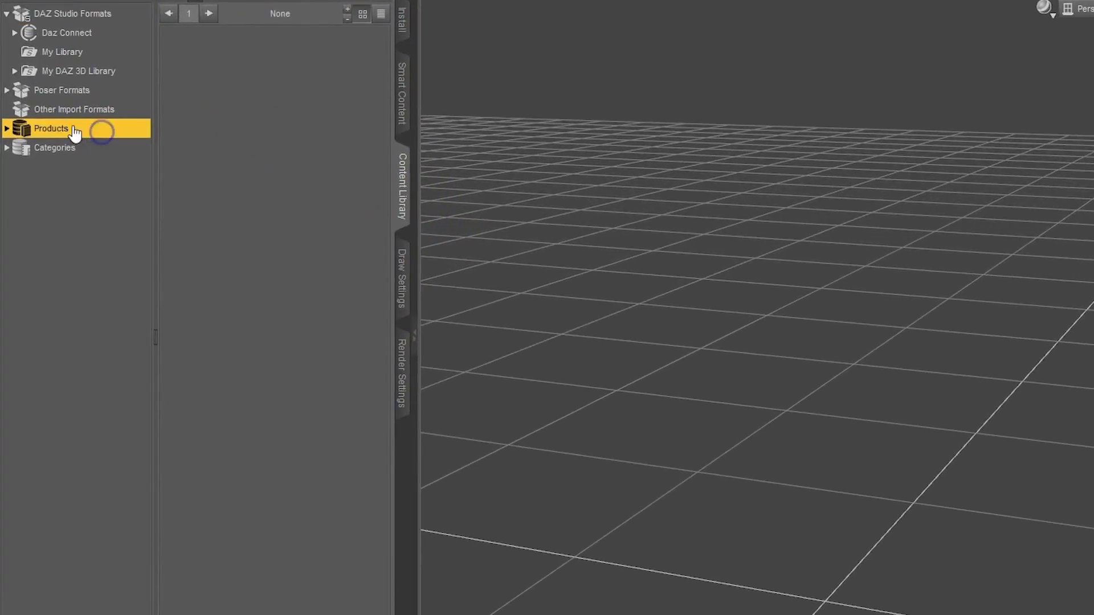
click(8, 134)
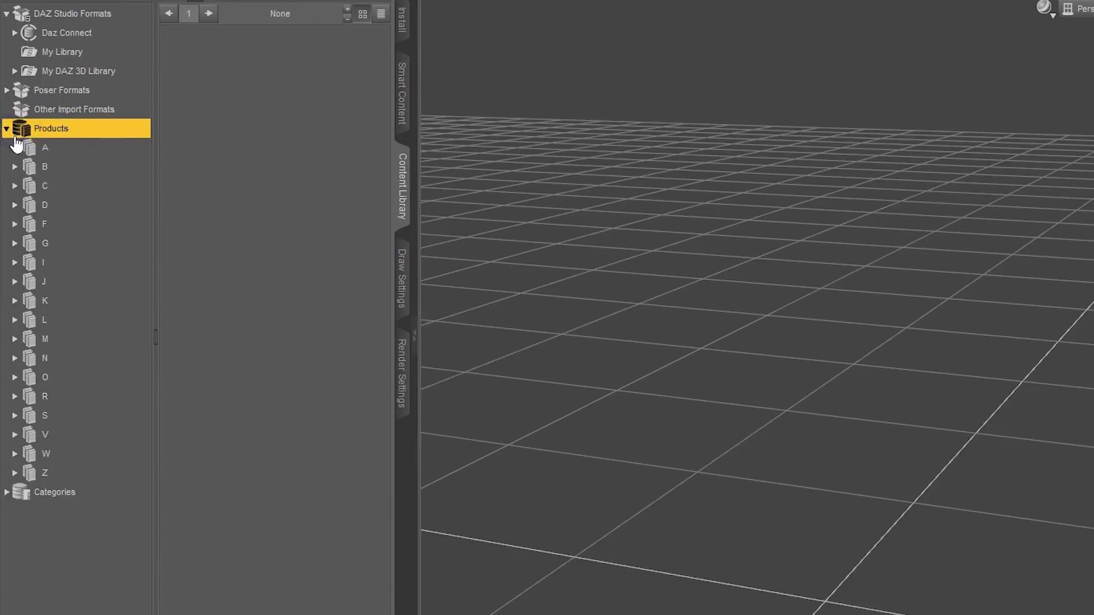
click(85, 245)
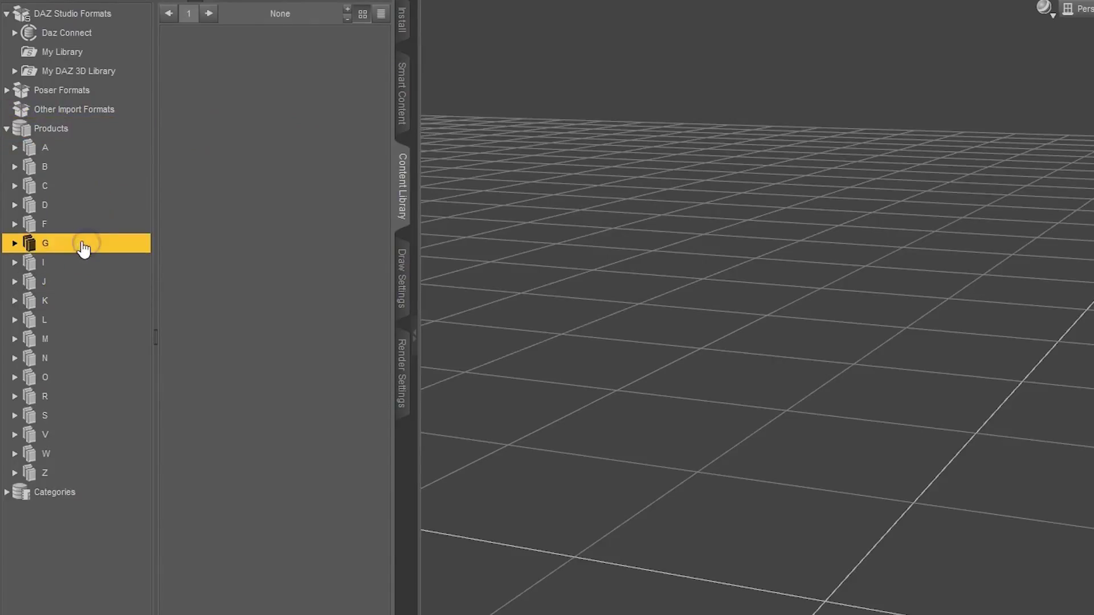
click(15, 244)
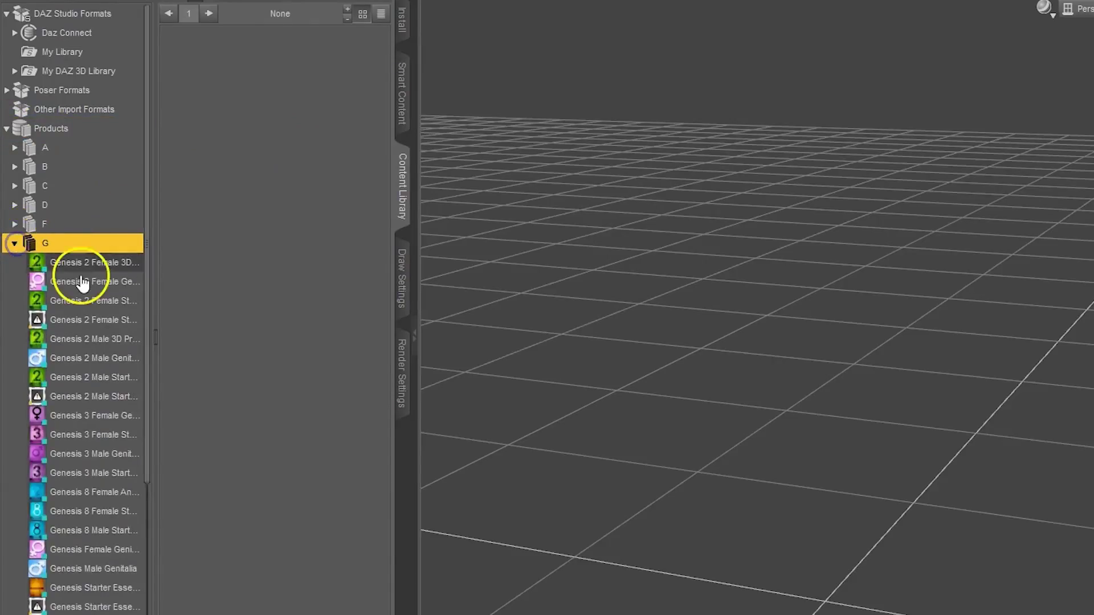
scroll(34, 365, down, 3)
click(117, 487)
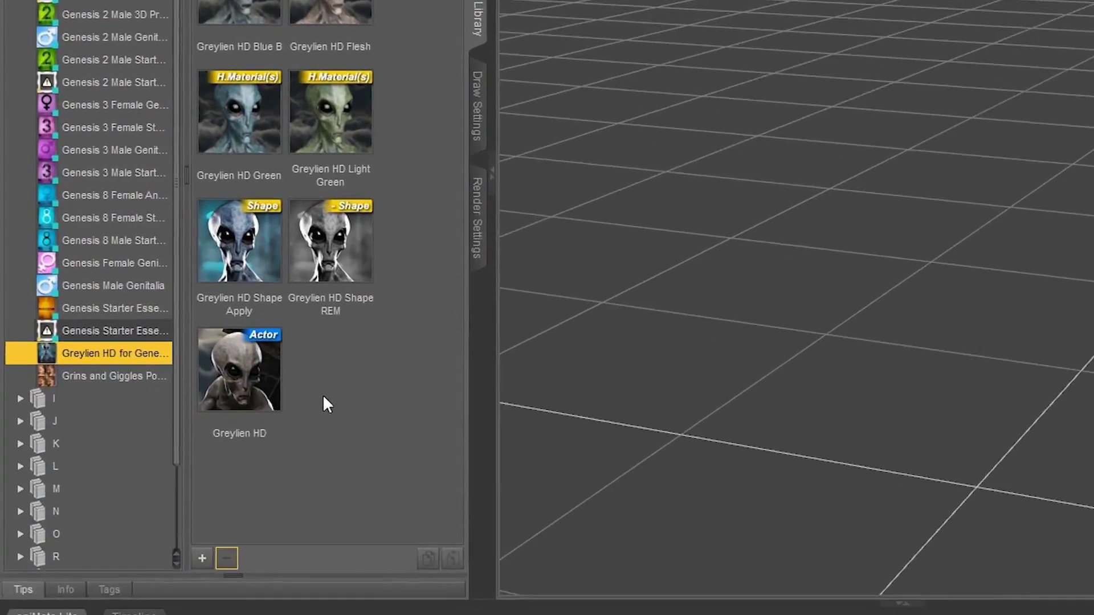
Show the Greylien HD actor from the product's contents in its mapped folder
click(227, 500)
right_click(227, 501)
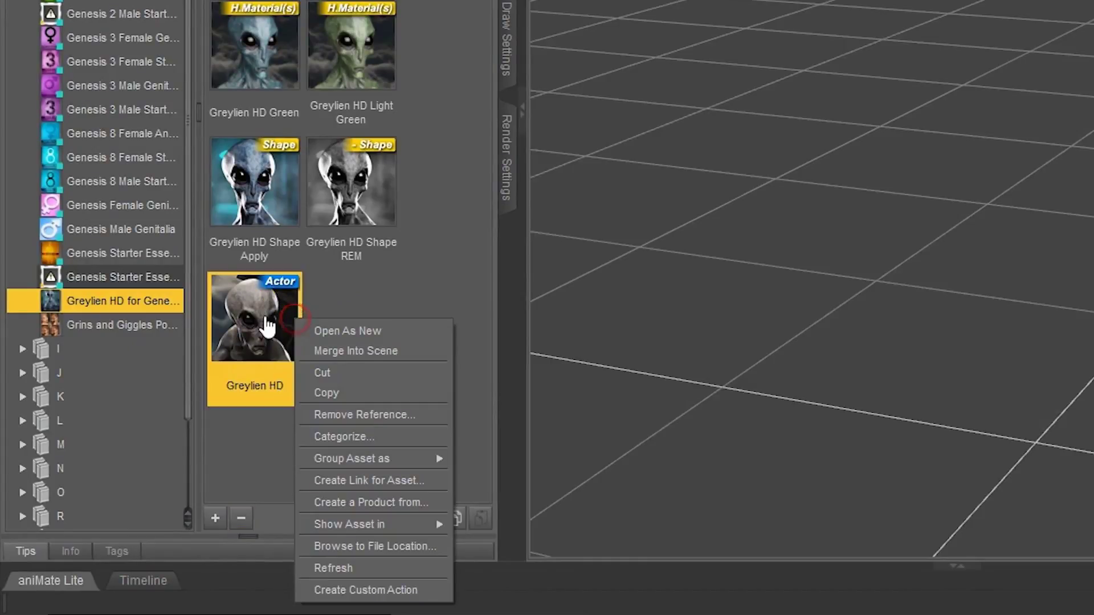
mouse_move(408, 531)
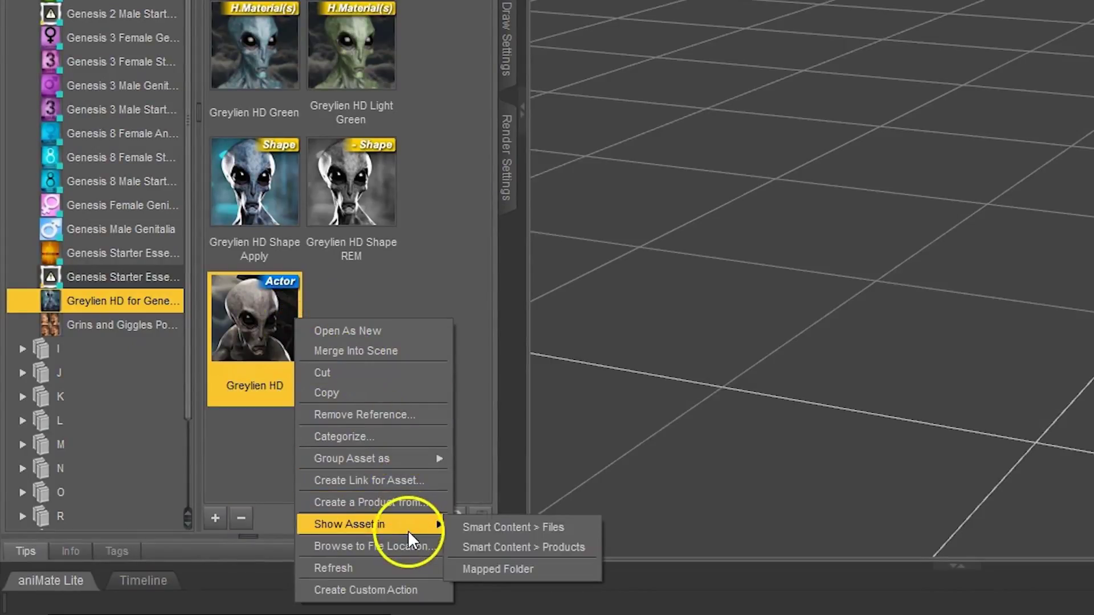
click(564, 570)
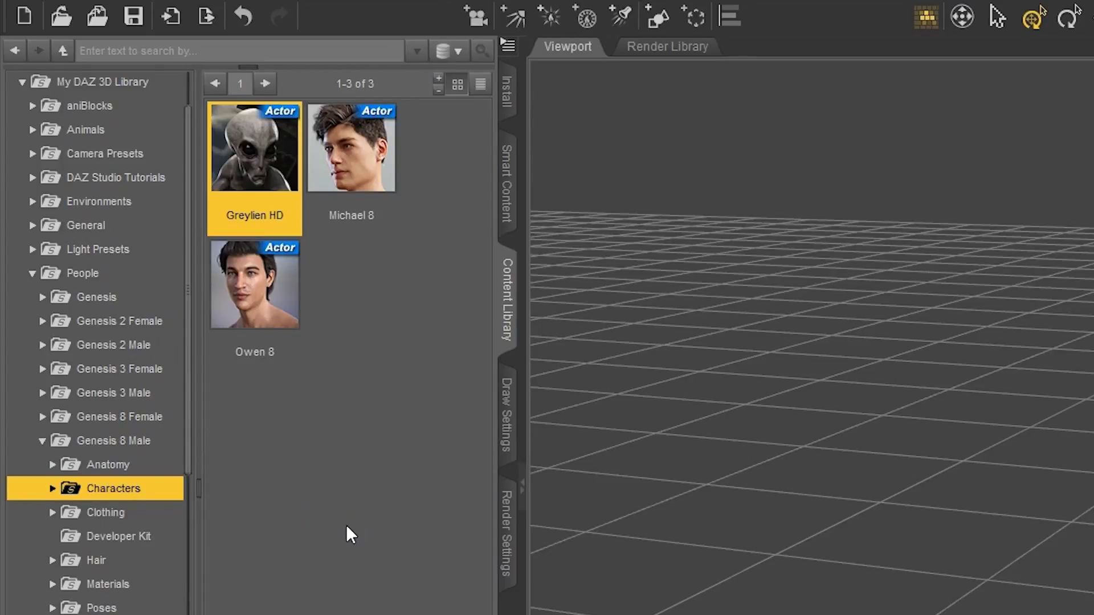
Show the Greylien HD actor from the Characters folder in Smart Content > Products
right_click(271, 188)
mouse_move(365, 410)
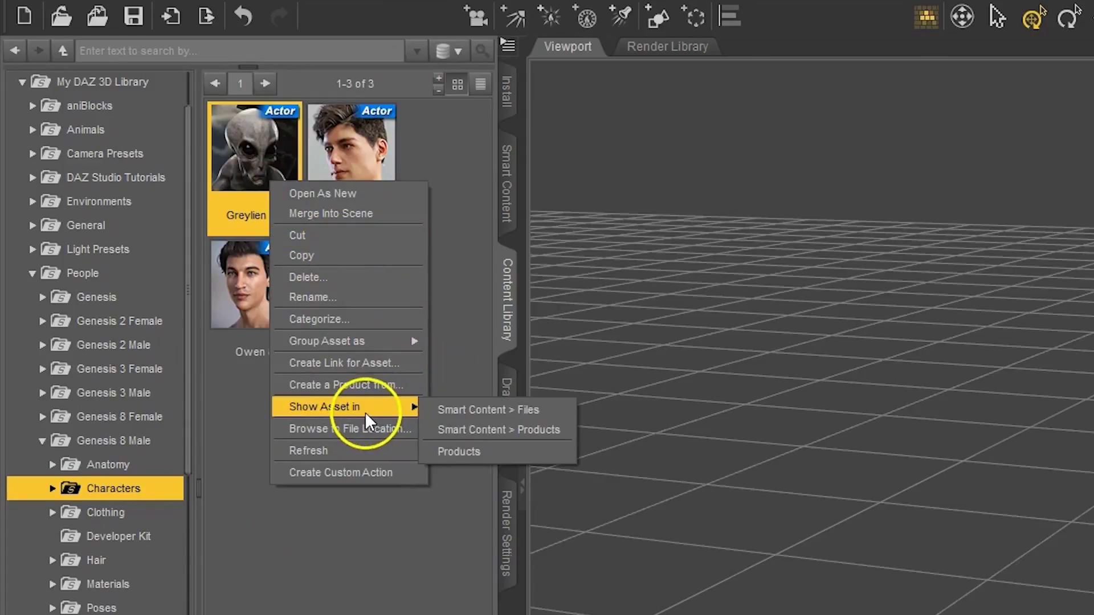
click(551, 428)
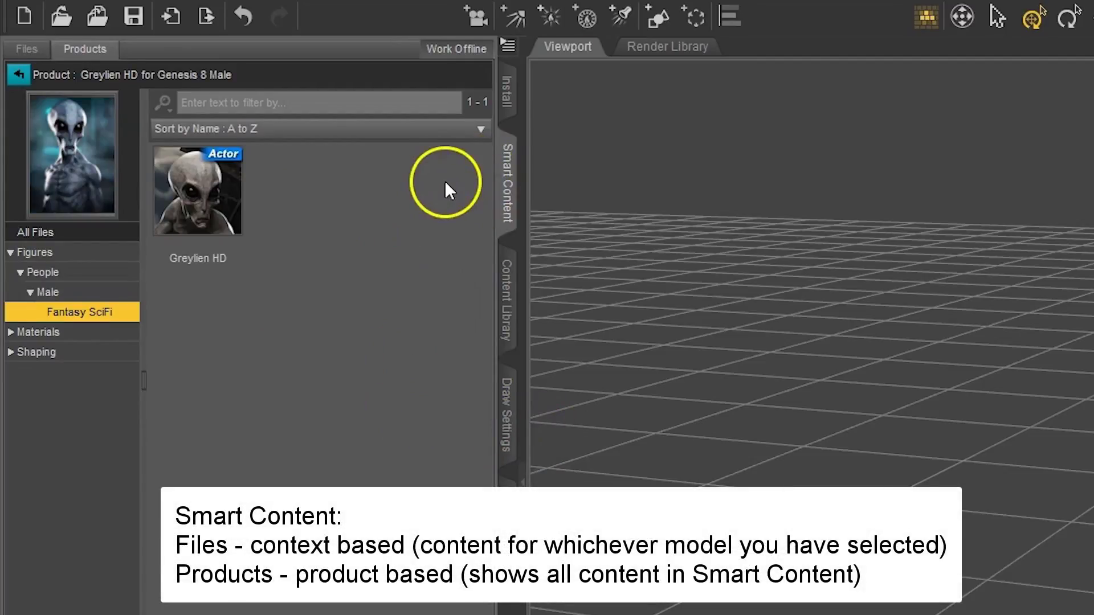
Bring up the Show Asset in options for the Greylien HD actor in Smart Content
right_click(211, 202)
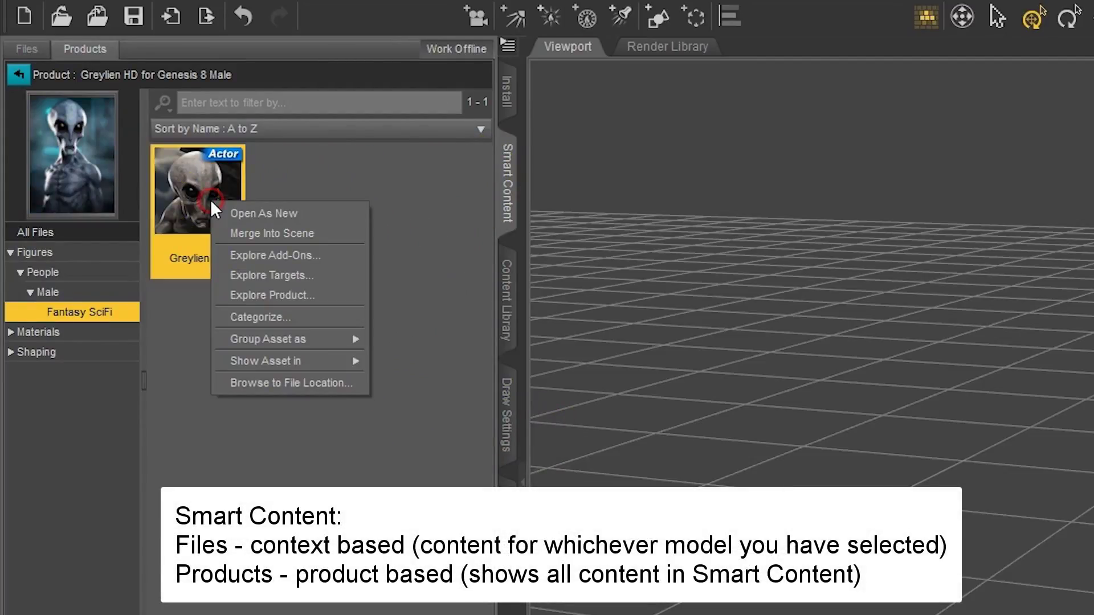
mouse_move(329, 360)
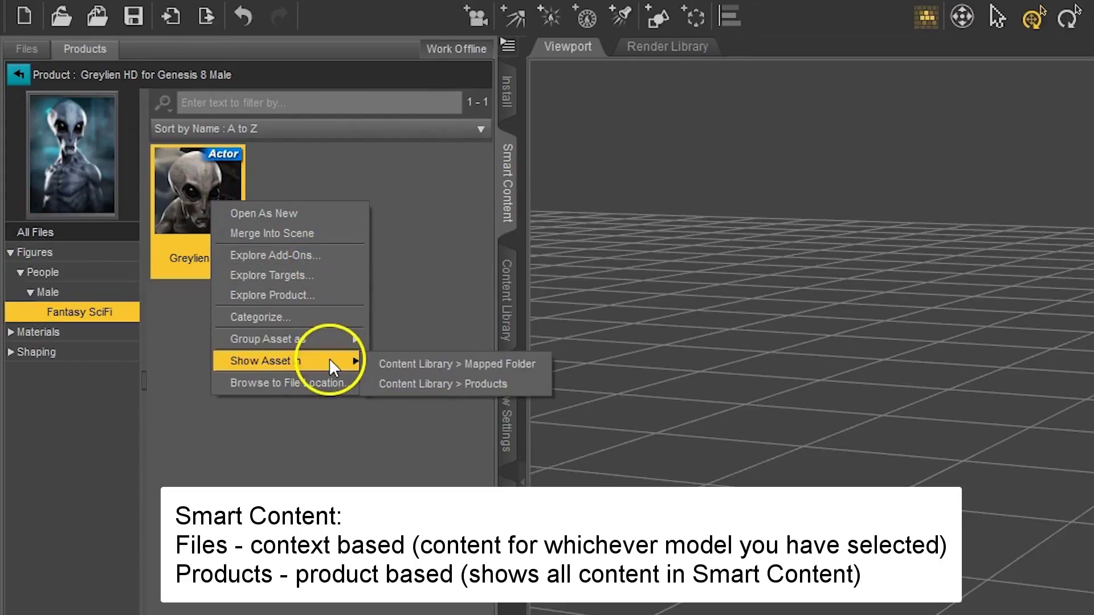